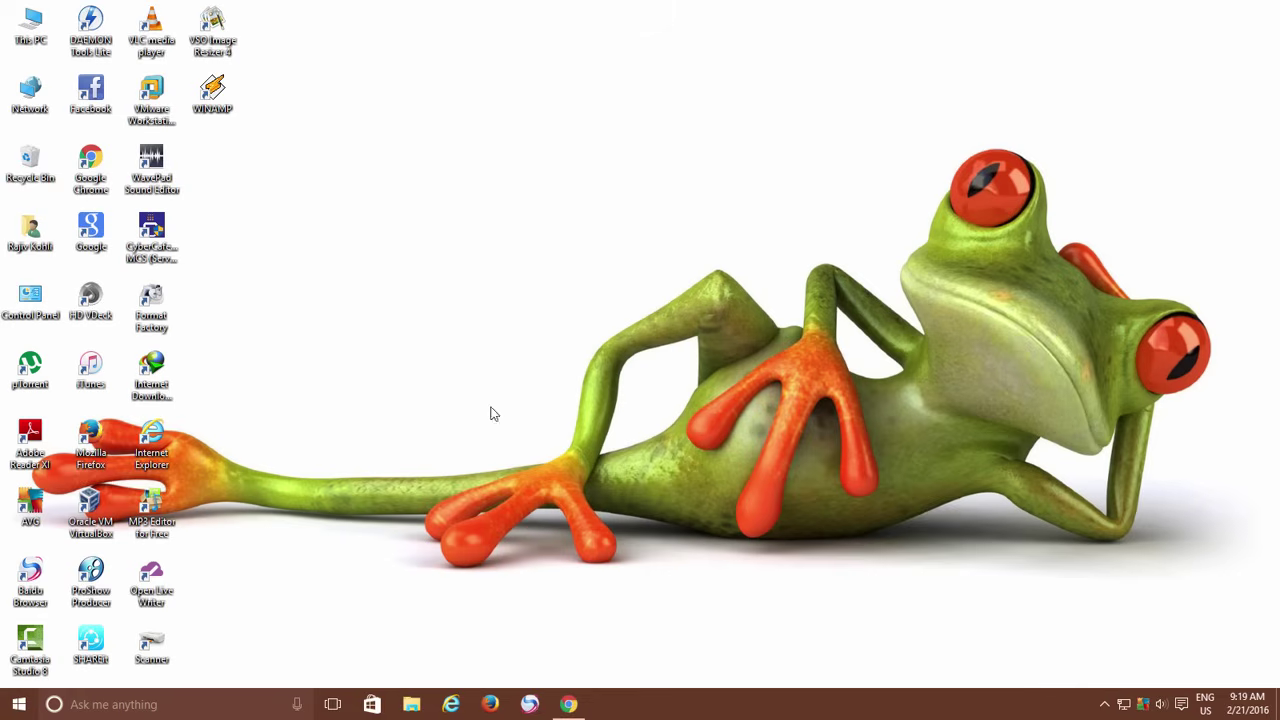
- Check the system type, then download the DOSBox 0.74 win32 installer in Chrome and run it
right_click(20, 705)
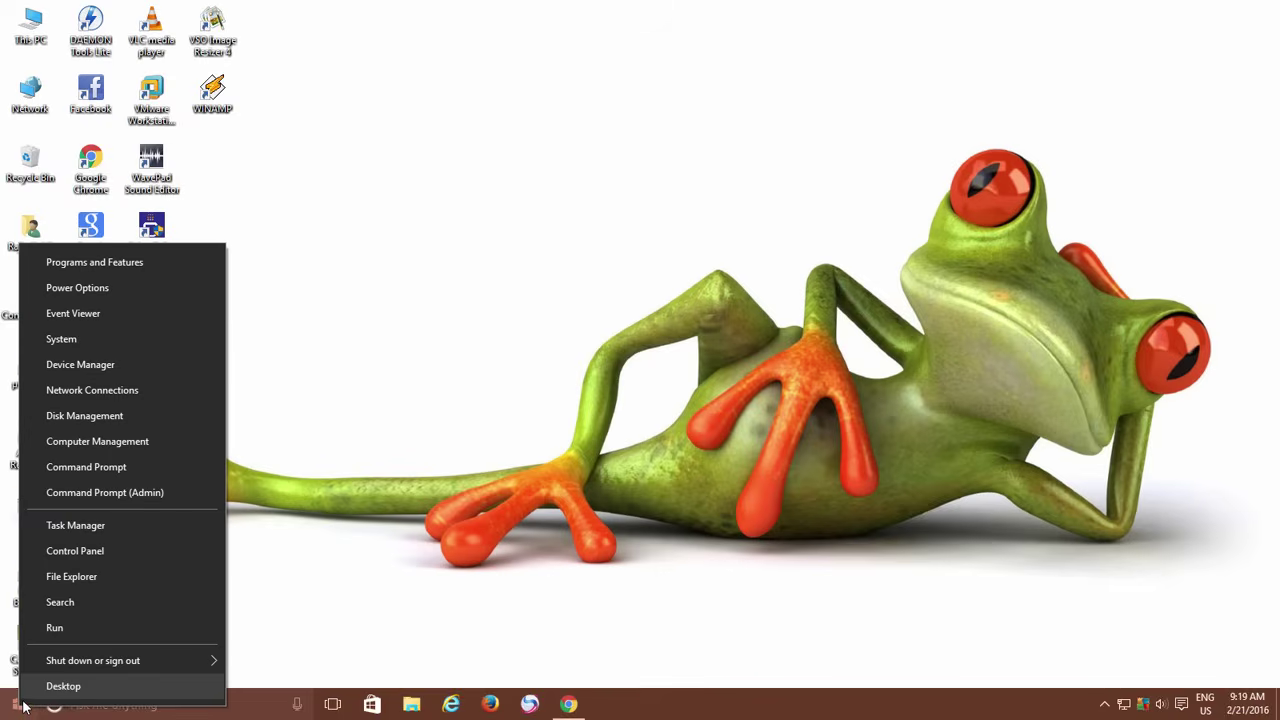
click(86, 341)
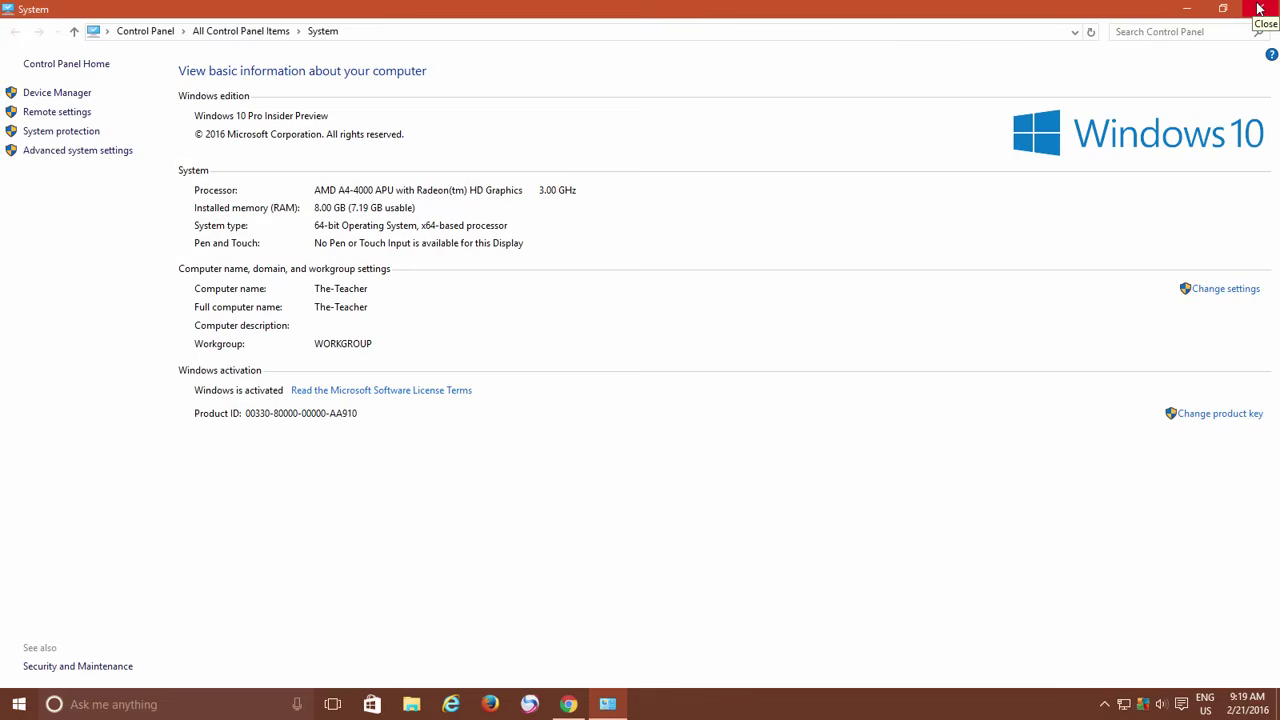
click(1260, 8)
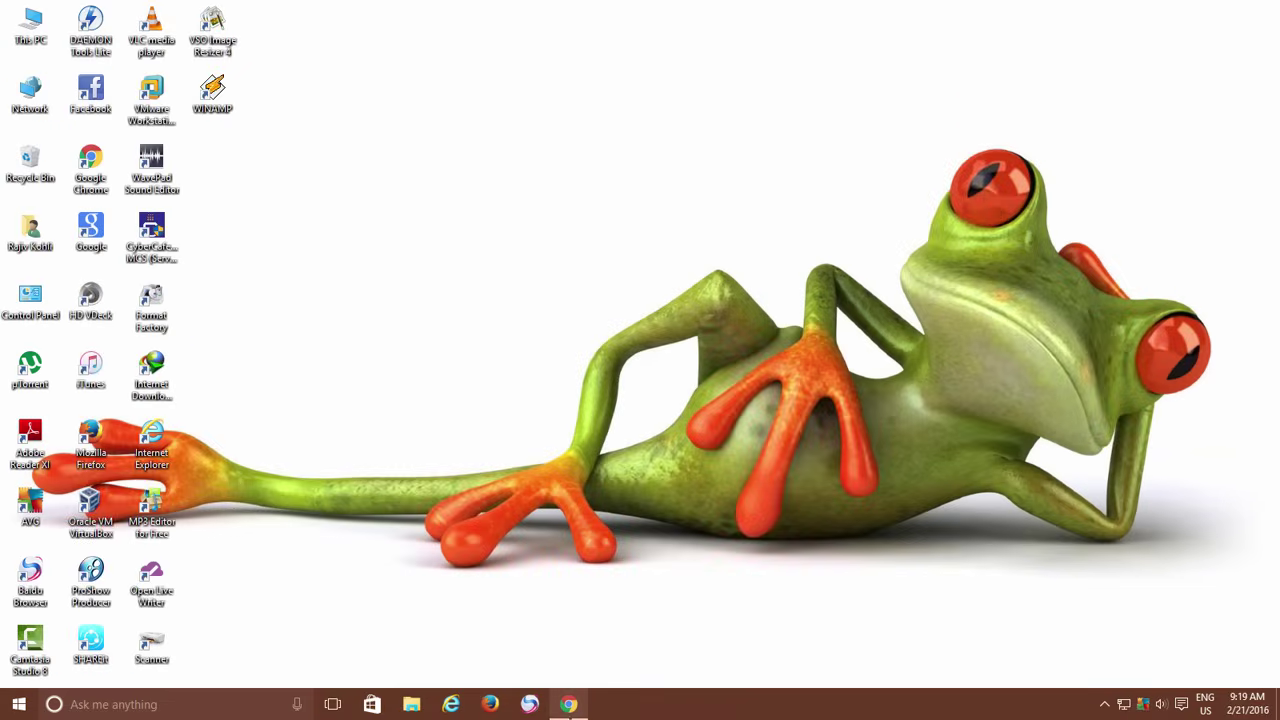
click(570, 704)
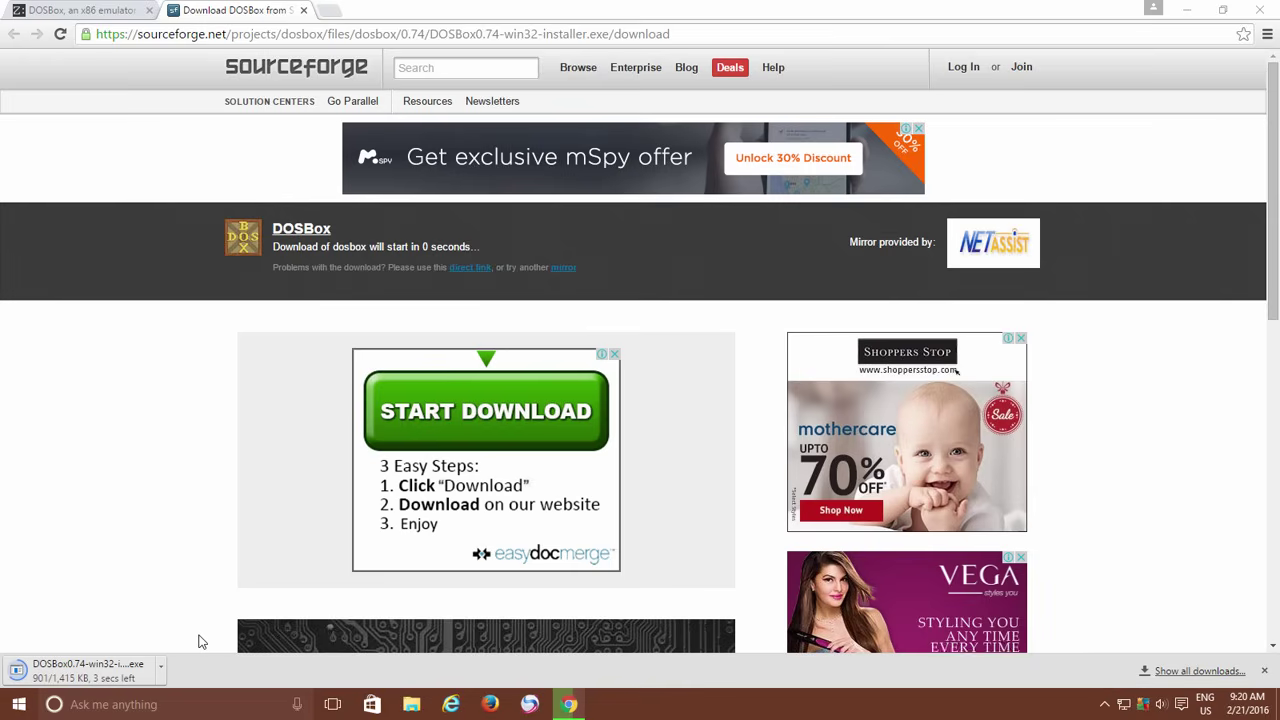
click(130, 672)
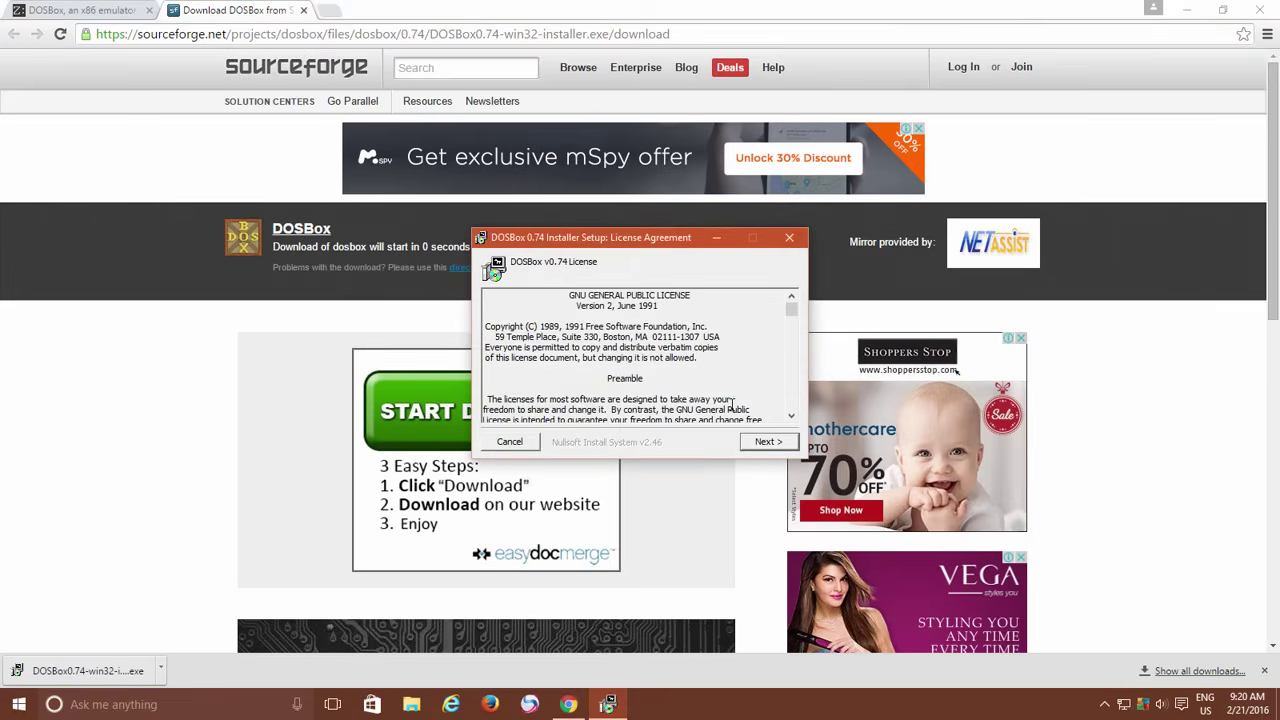
- Install DOSBox 0.74 with default components into Program Files (x86), then close the installer and Chrome
click(772, 446)
click(772, 446)
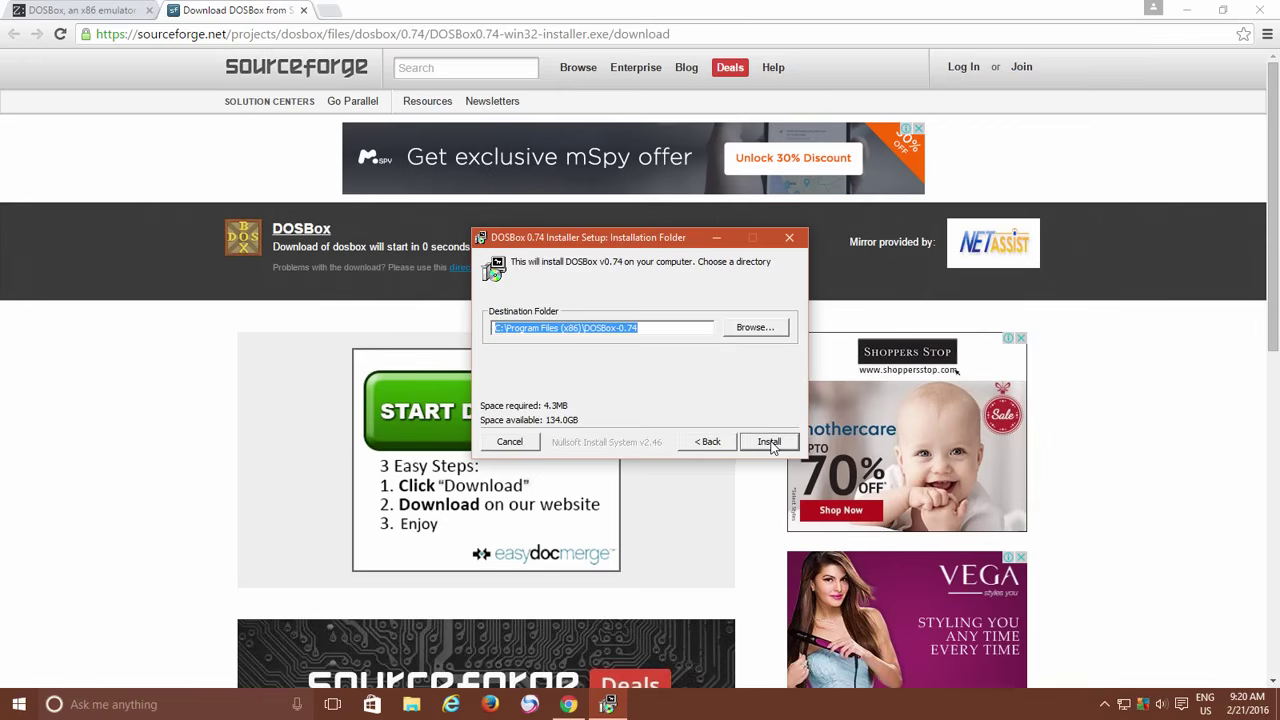
click(772, 446)
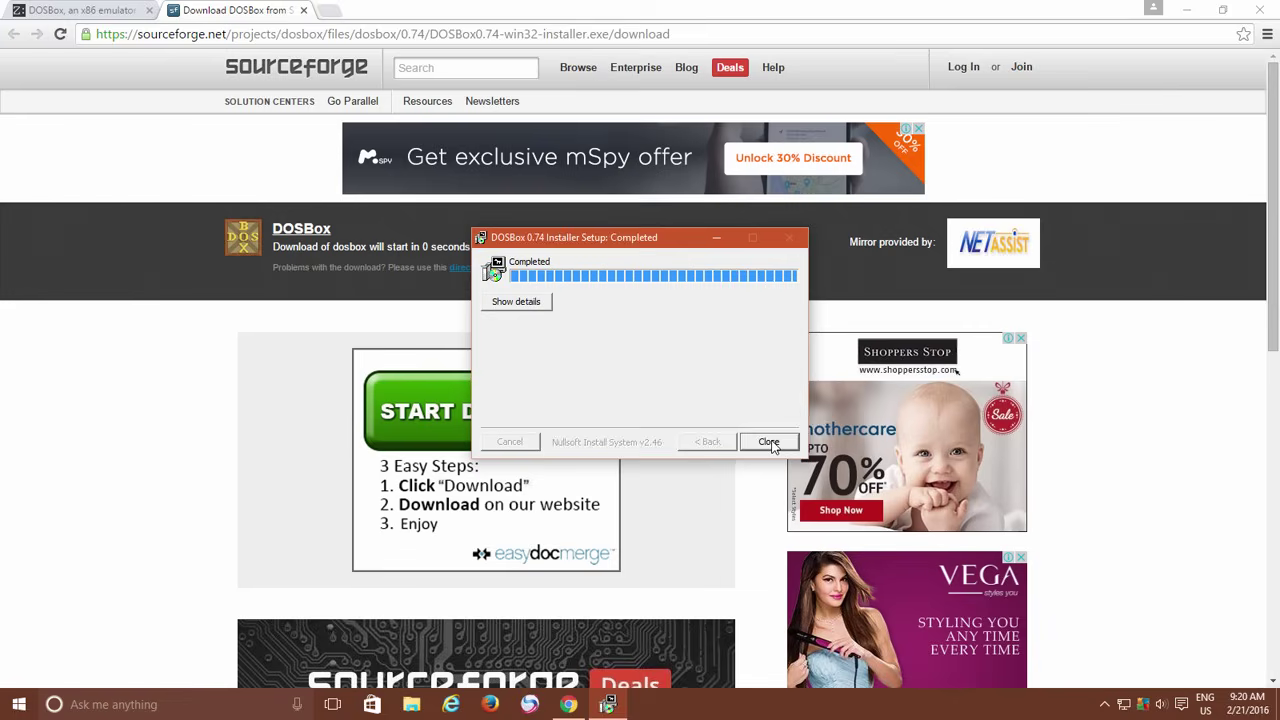
click(772, 446)
click(1259, 9)
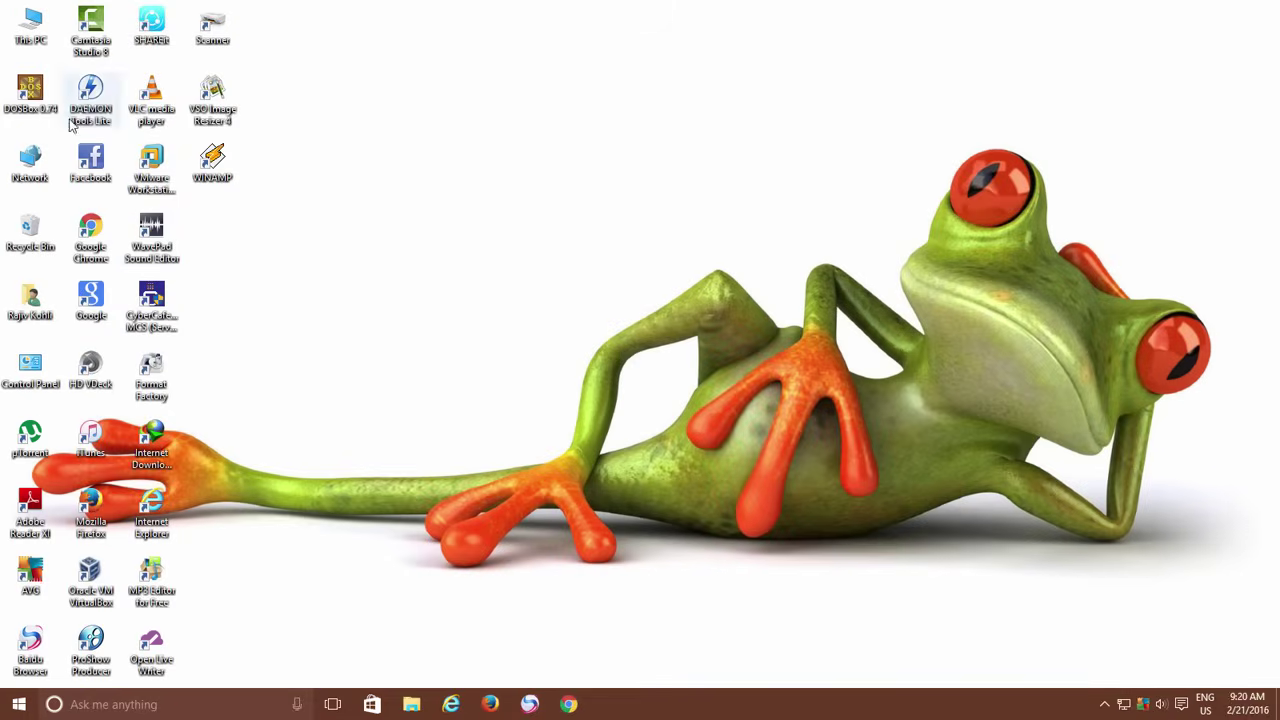
- Launch DOSBox 0.74 from its desktop shortcut
double_click(43, 99)
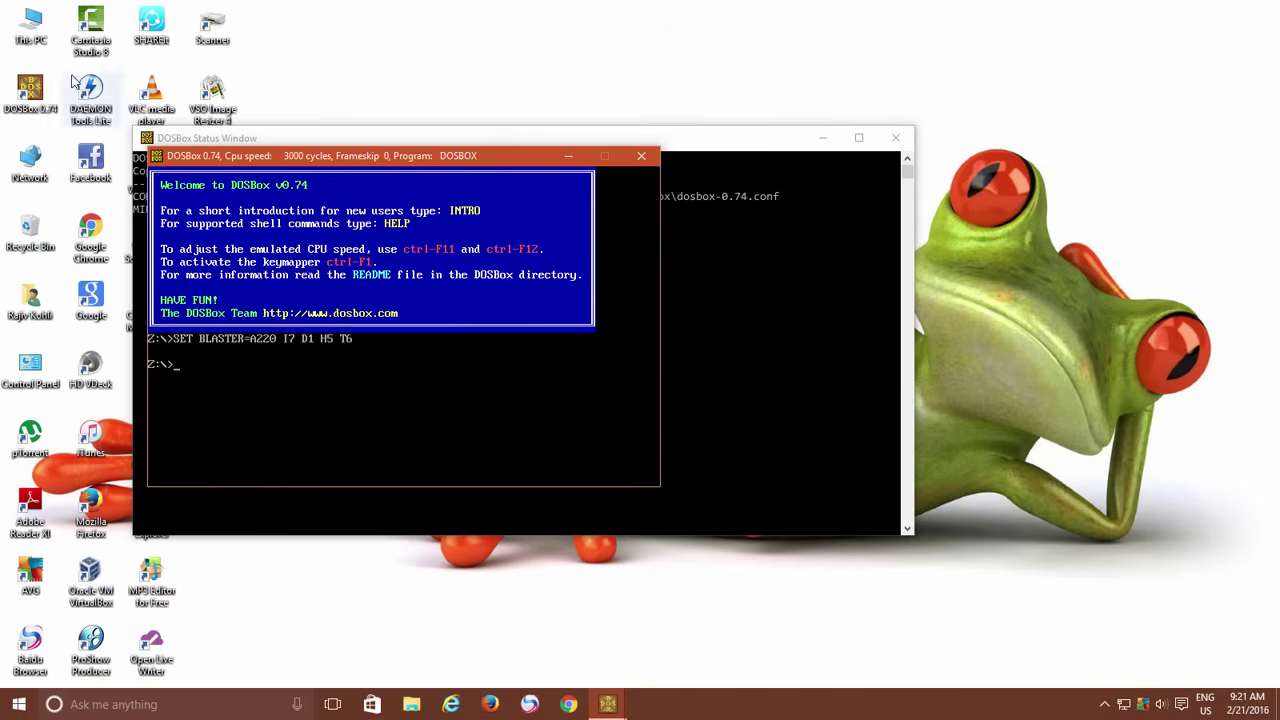
- Show Local Disk (C:) with TURBOC and POP in a windowed Explorer placed at the upper right beside DOSBox
double_click(30, 22)
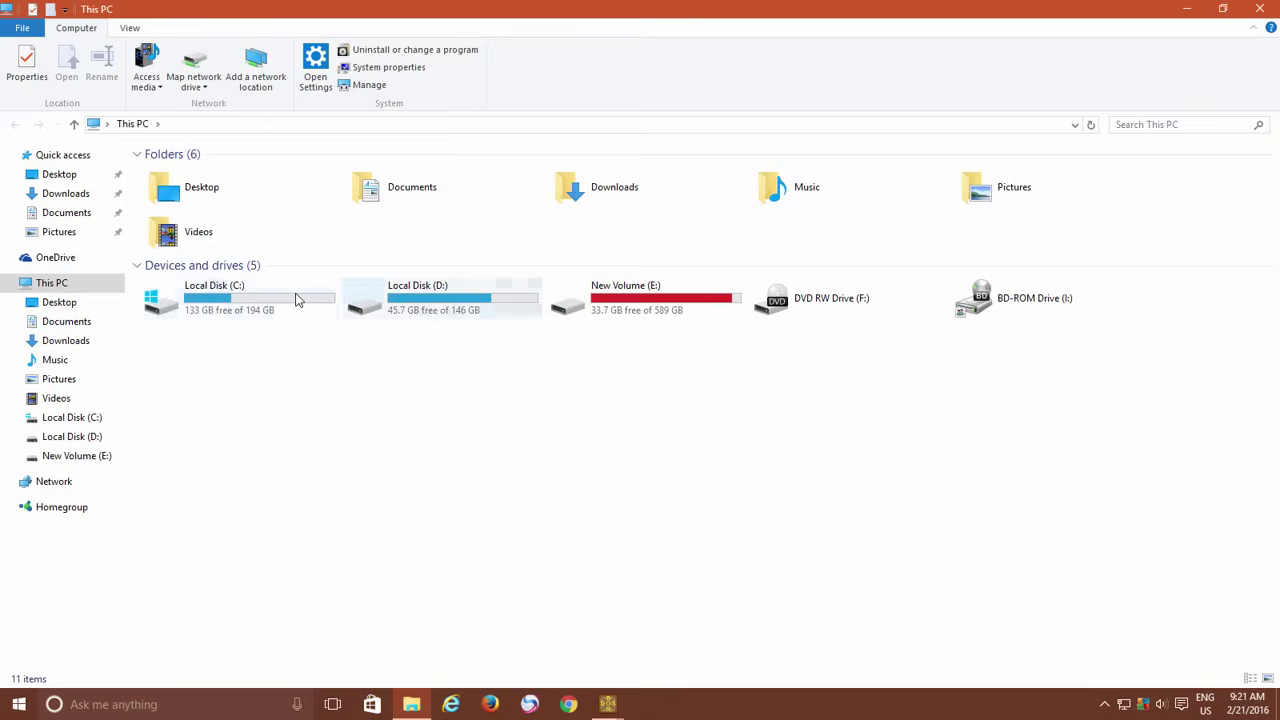
double_click(257, 306)
click(197, 292)
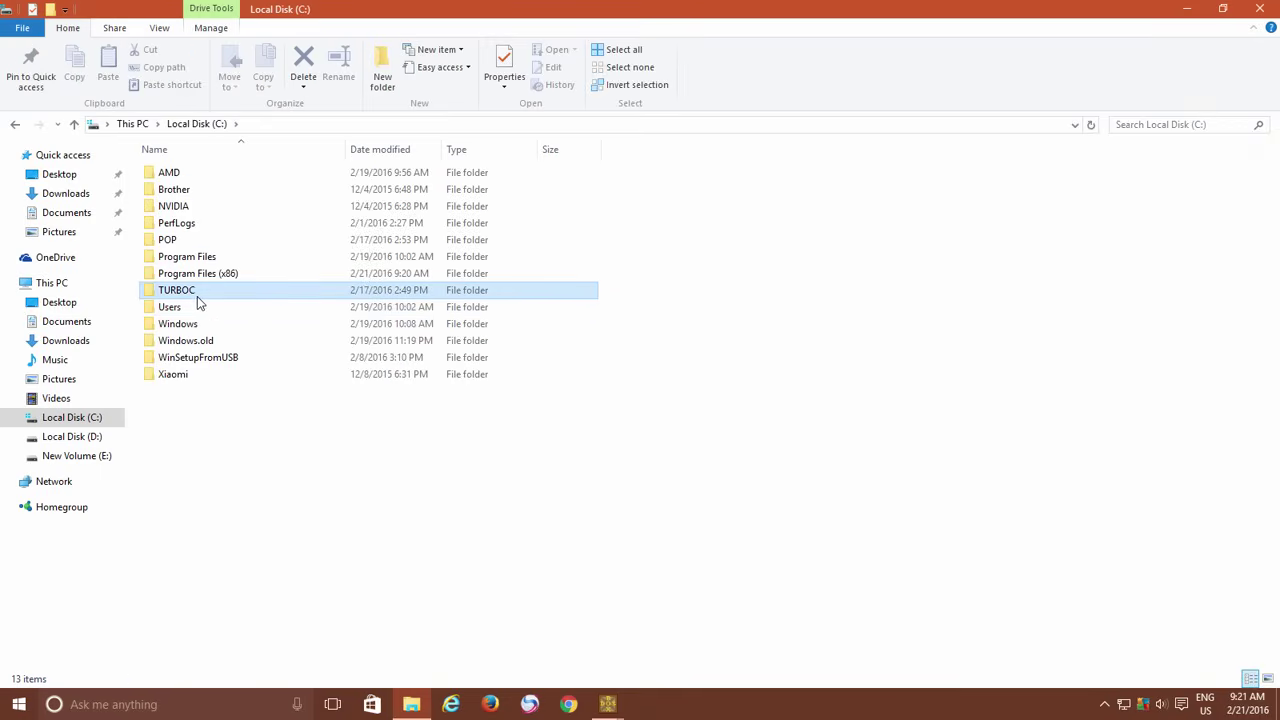
click(176, 242)
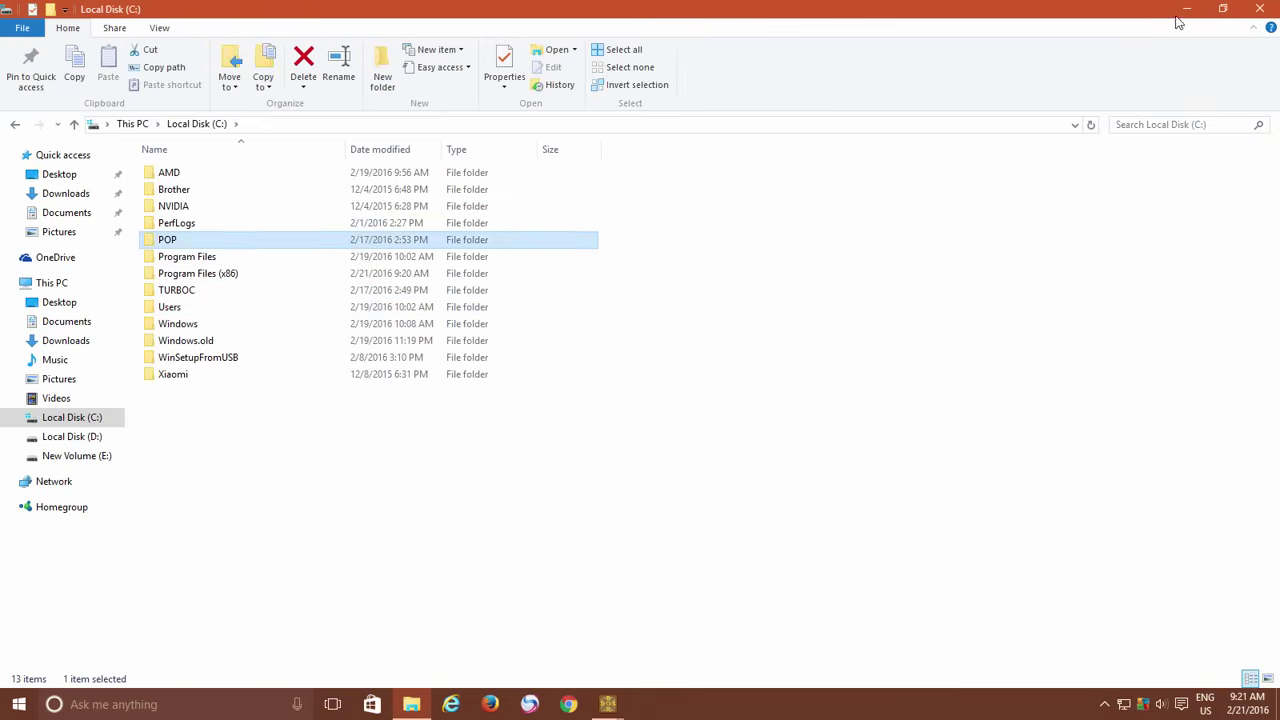
click(1222, 9)
drag(812, 72, 941, 49)
click(333, 377)
text(m)
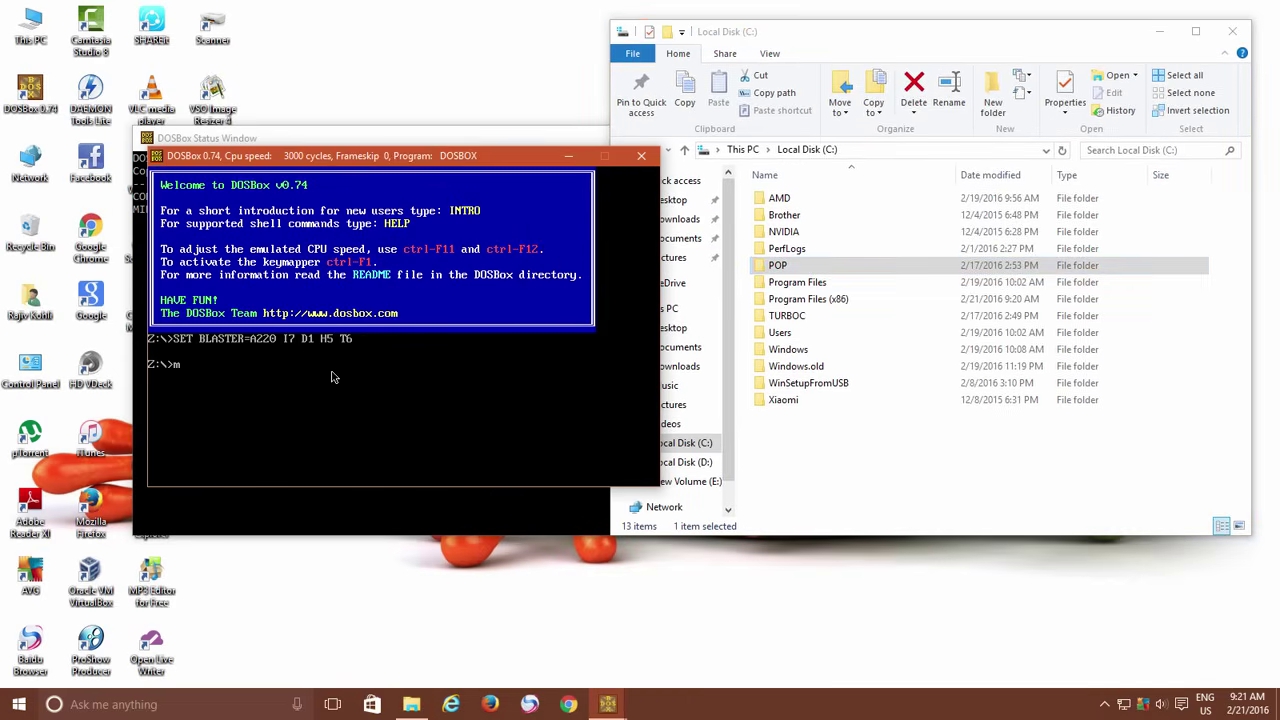
- Mount c:\turboc as drive C, switch to C: and list it with dir
text(ount c c:\turbo)
text(c:	ur)
text(oc)
key(Return)
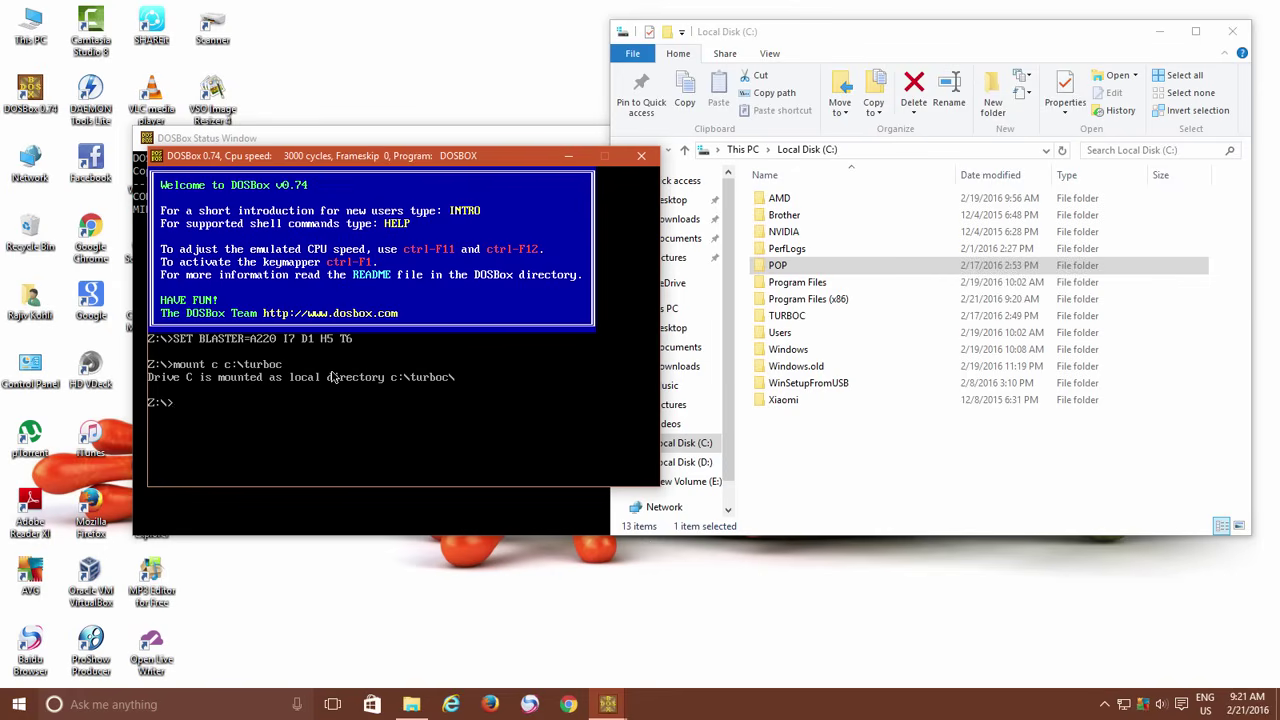
text(c:)
key(Return)
text(dir)
key(Return)
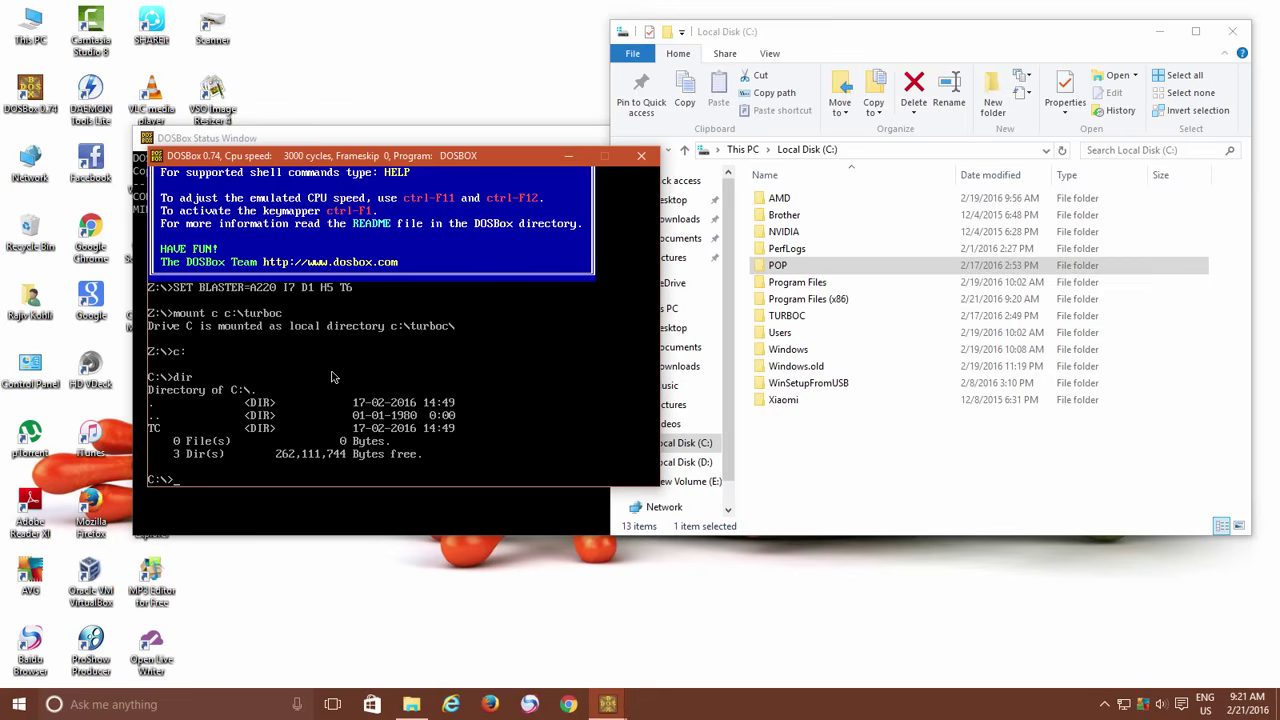
- Browse Explorer into TURBOC\TC\BIN and show the path C:\TURBOC\TC\BIN in the address bar
double_click(815, 315)
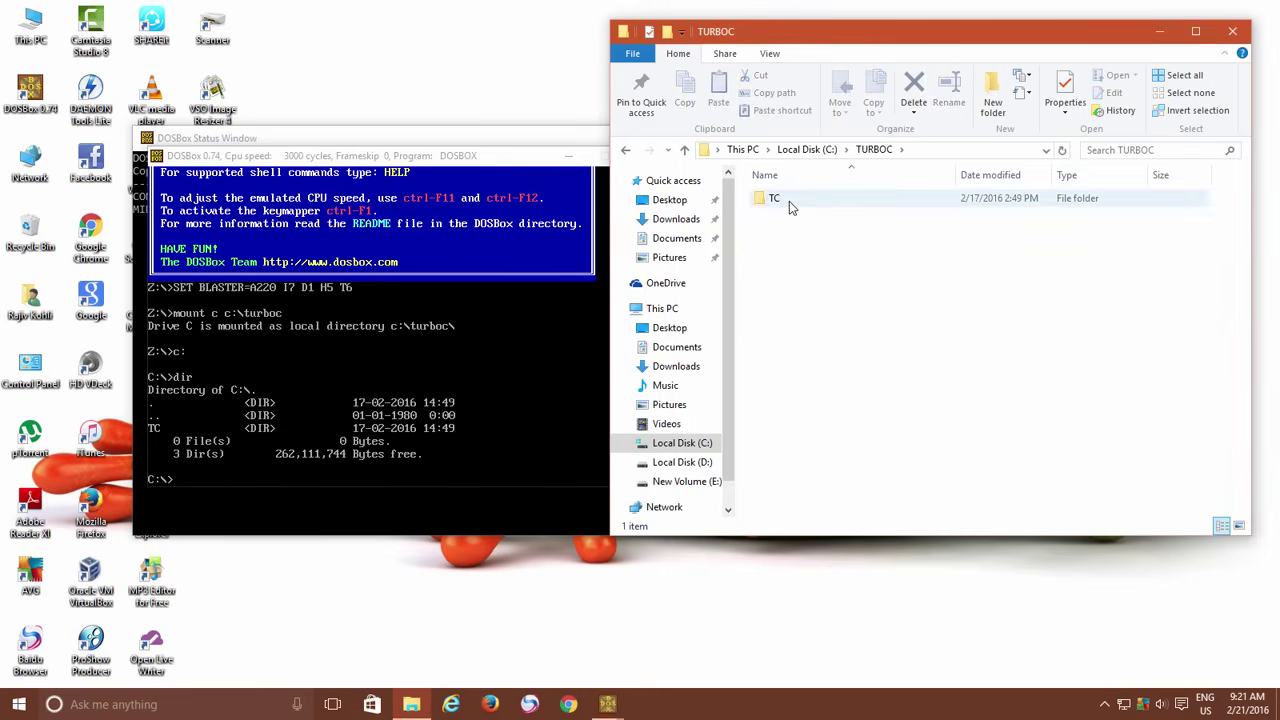
double_click(789, 201)
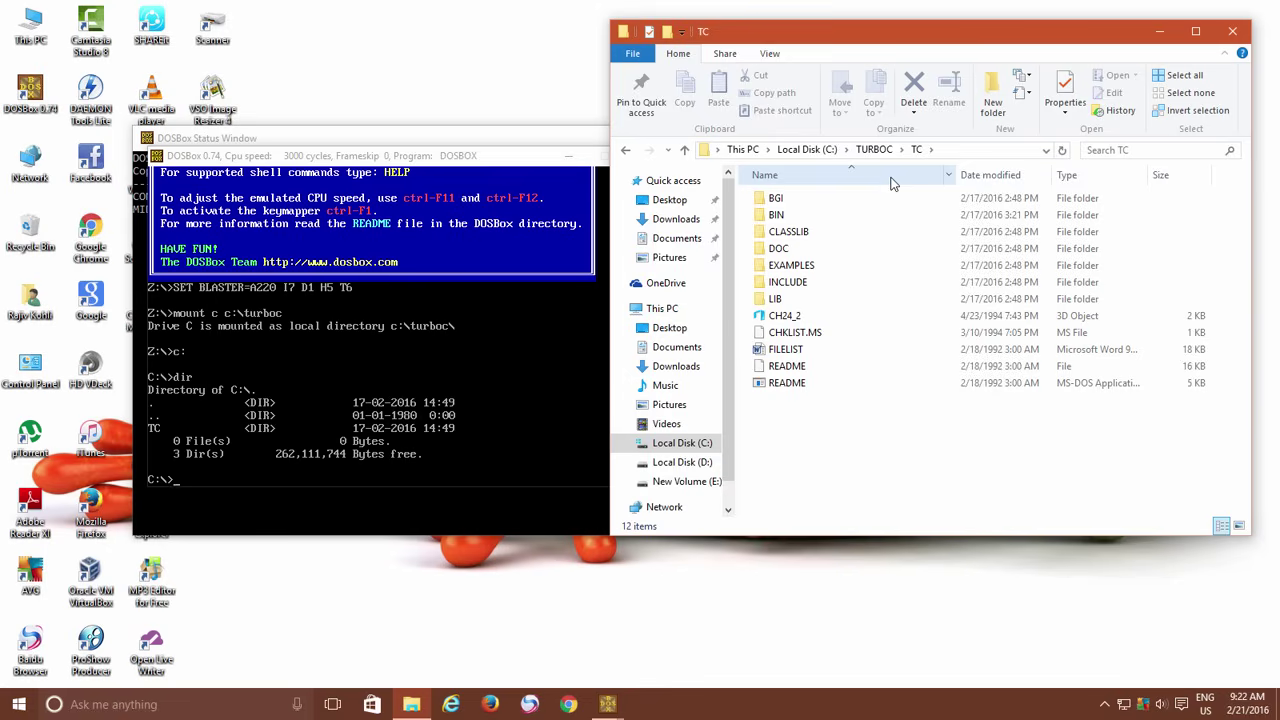
click(349, 487)
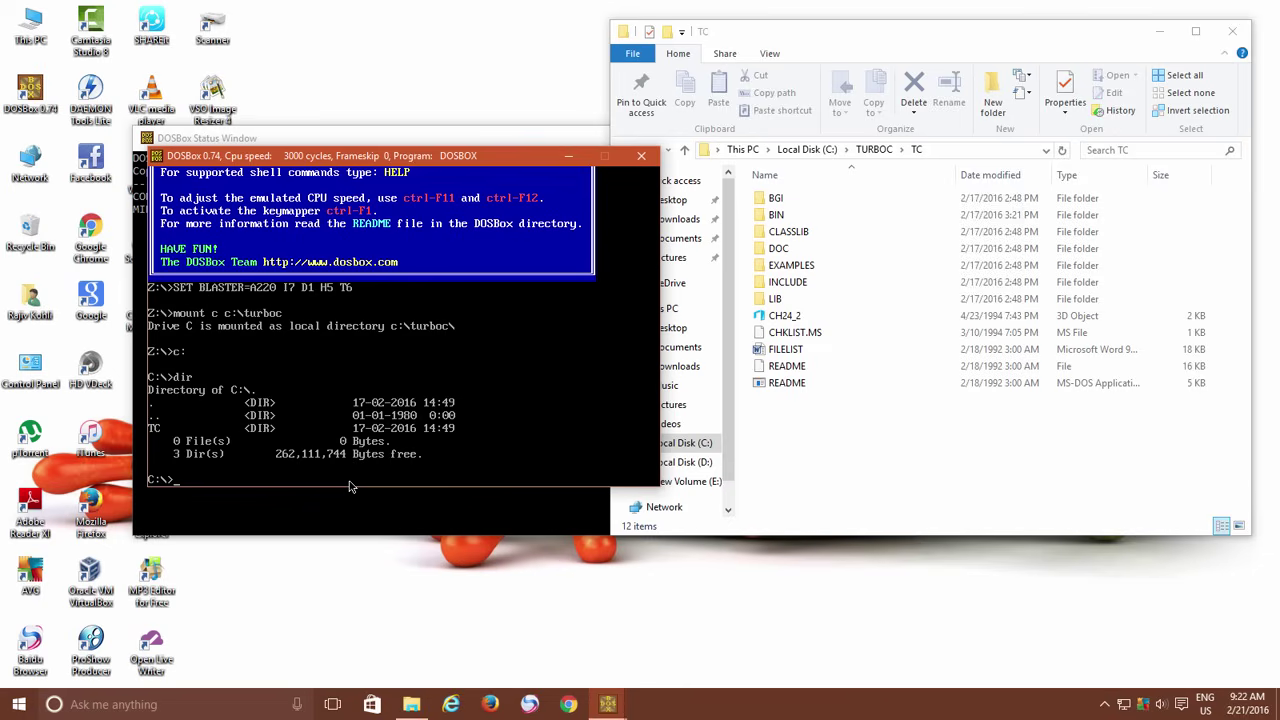
double_click(831, 214)
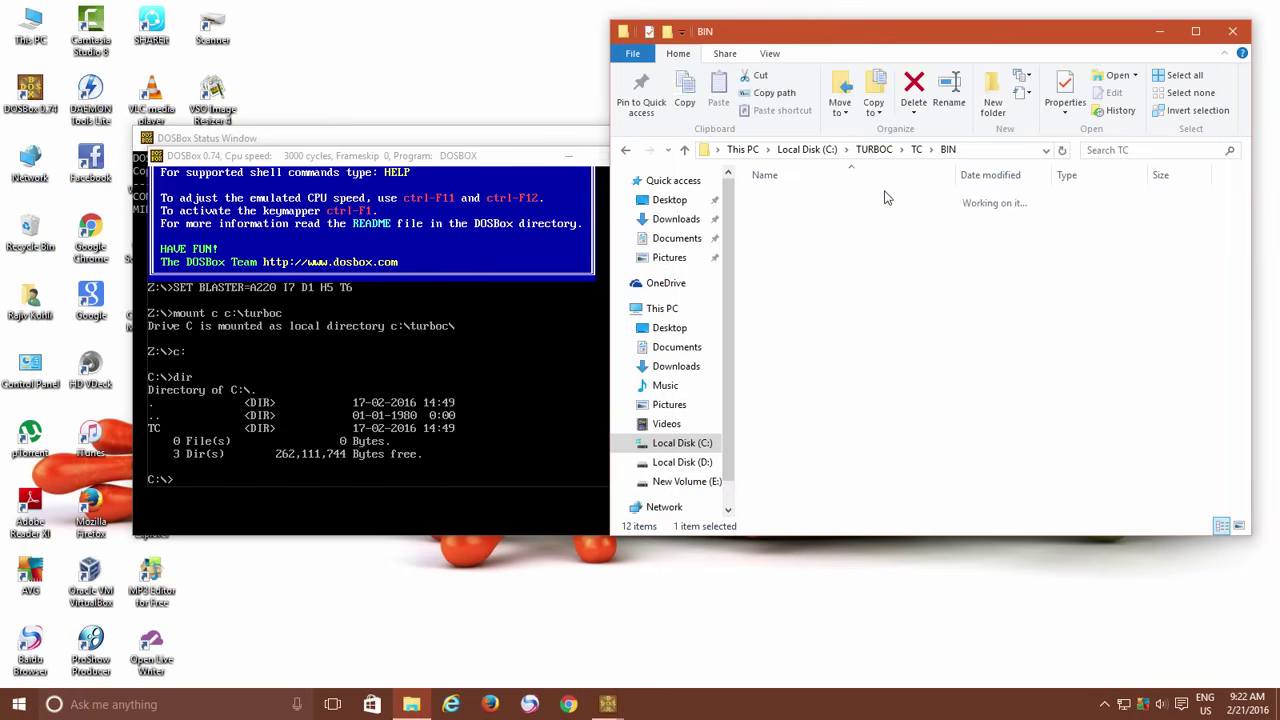
click(987, 150)
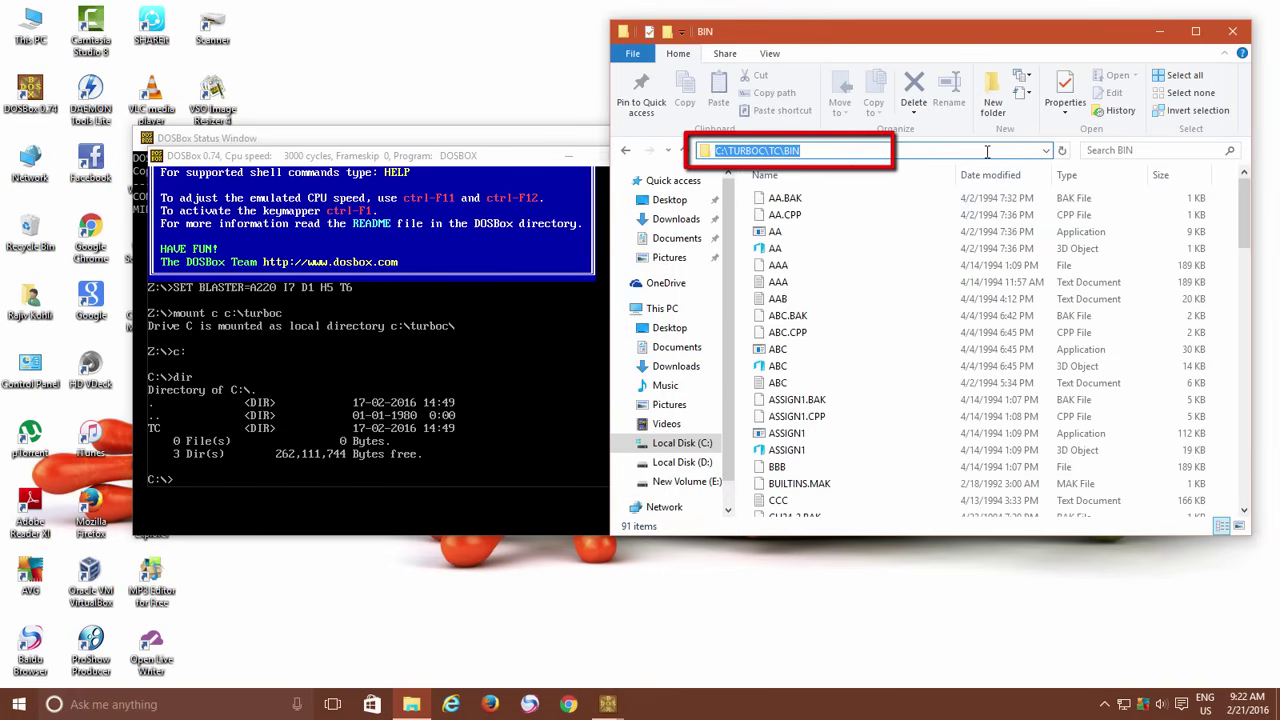
- Change to C:\TC\BIN with cd tc and cd bin, then start Turbo C with tc
click(280, 487)
text(cd tc)
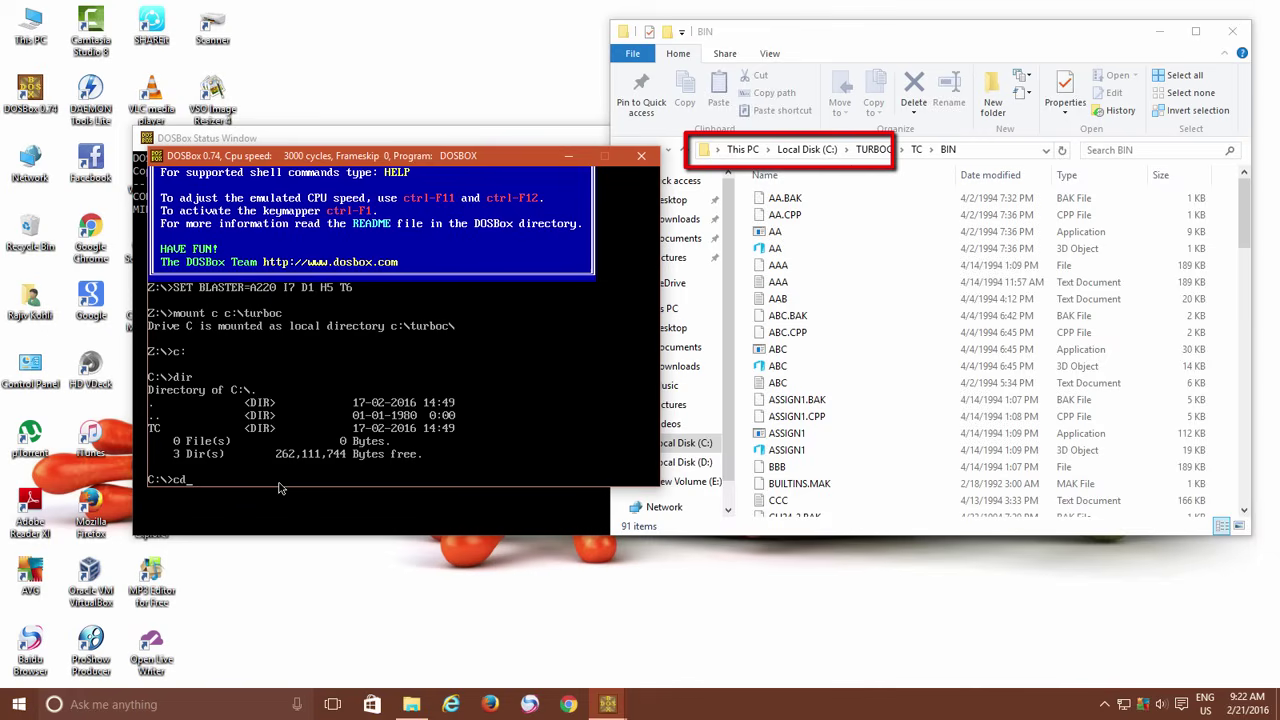
key(Return)
text(cd bin)
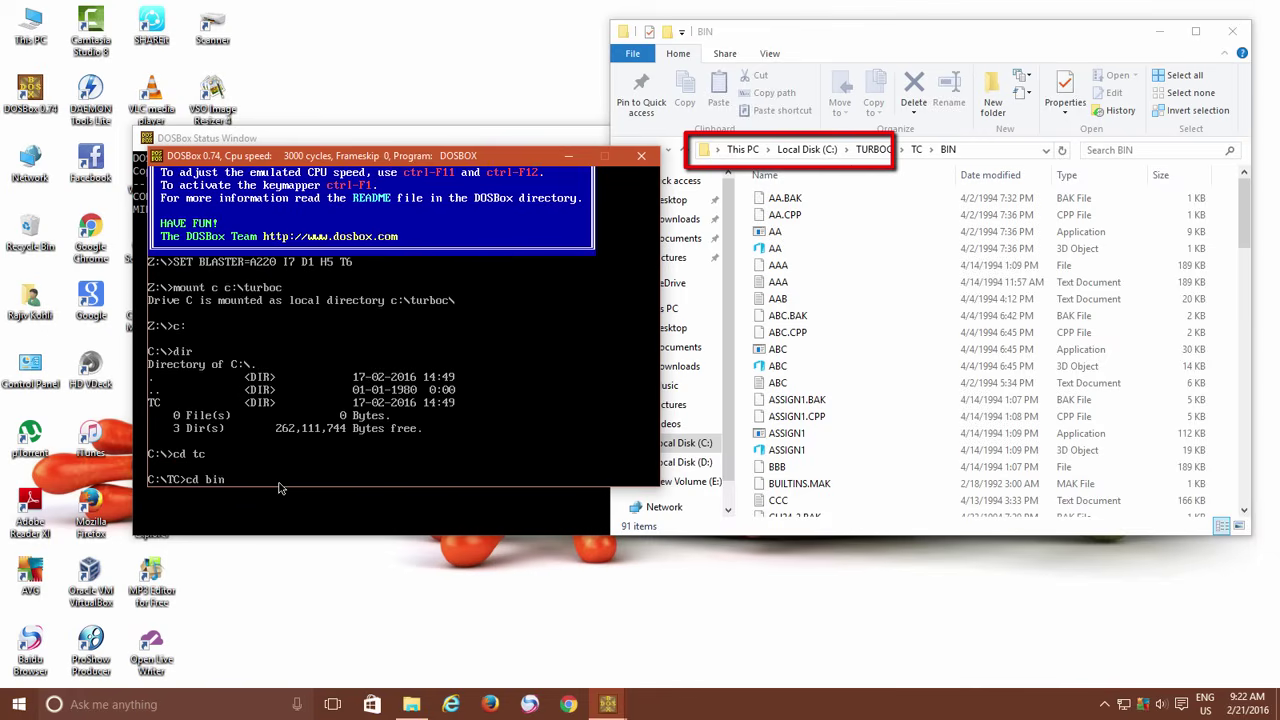
key(Return)
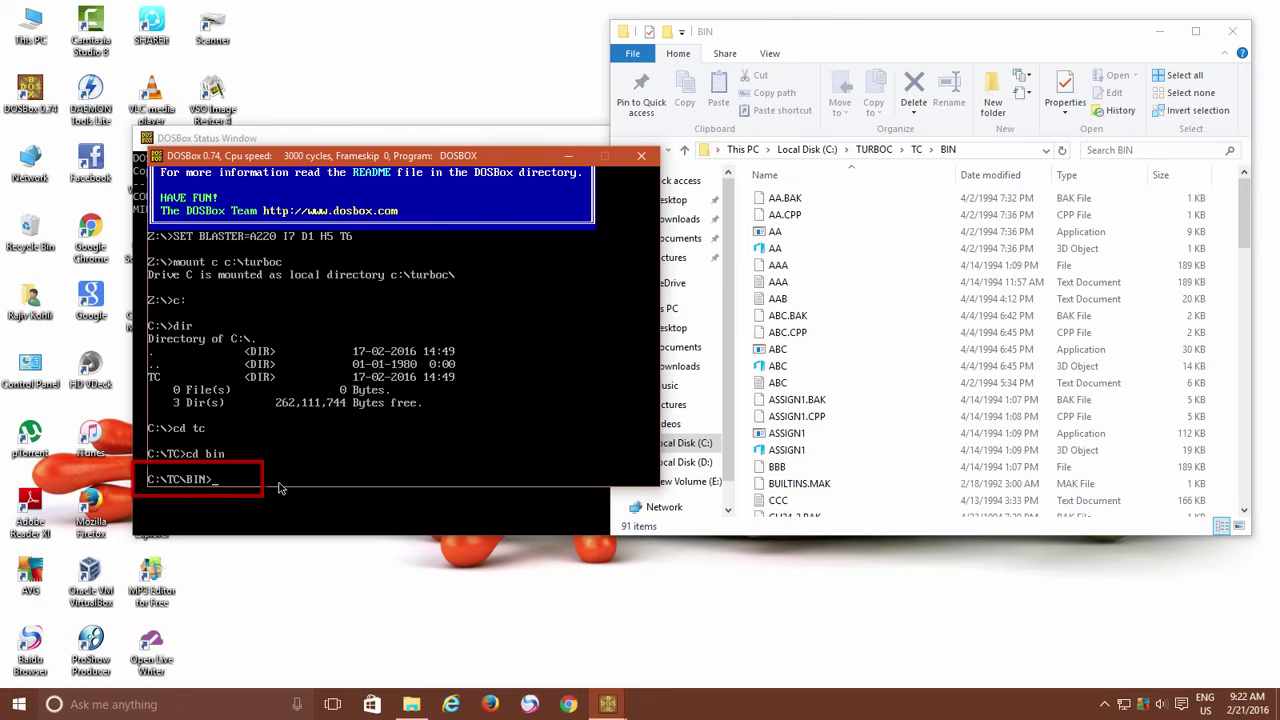
text(tc)
key(Return)
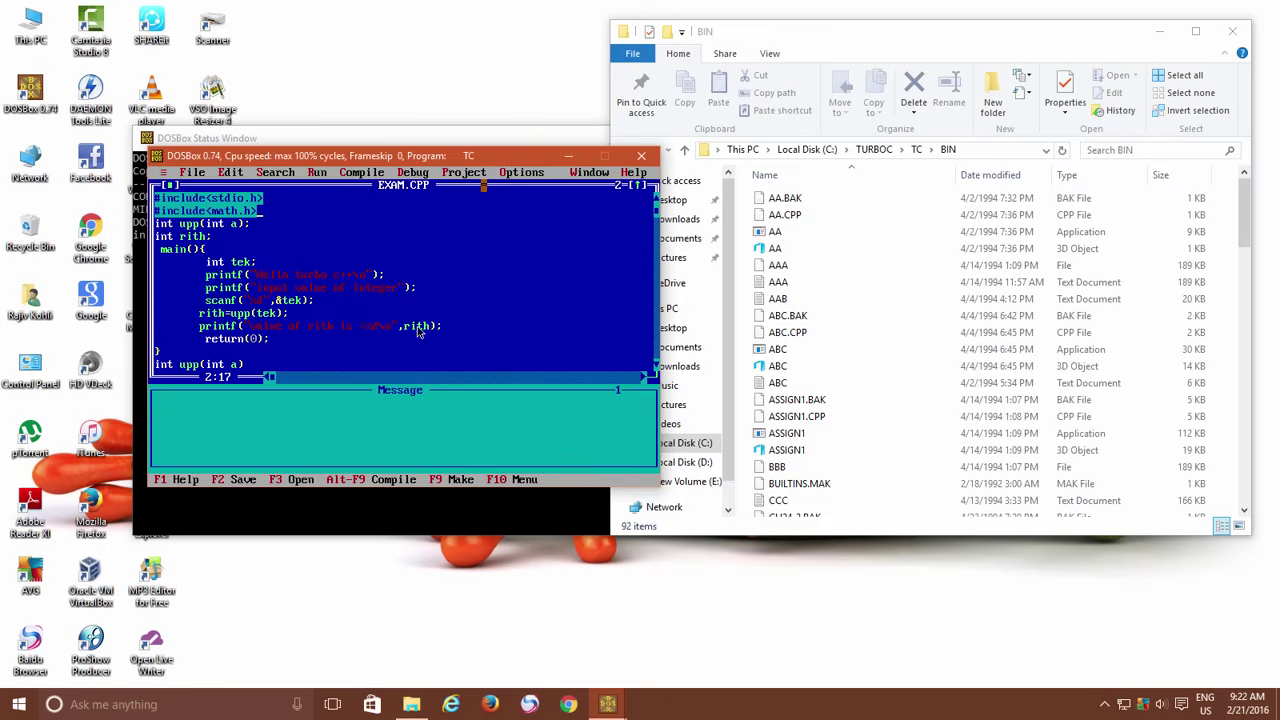
click(540, 172)
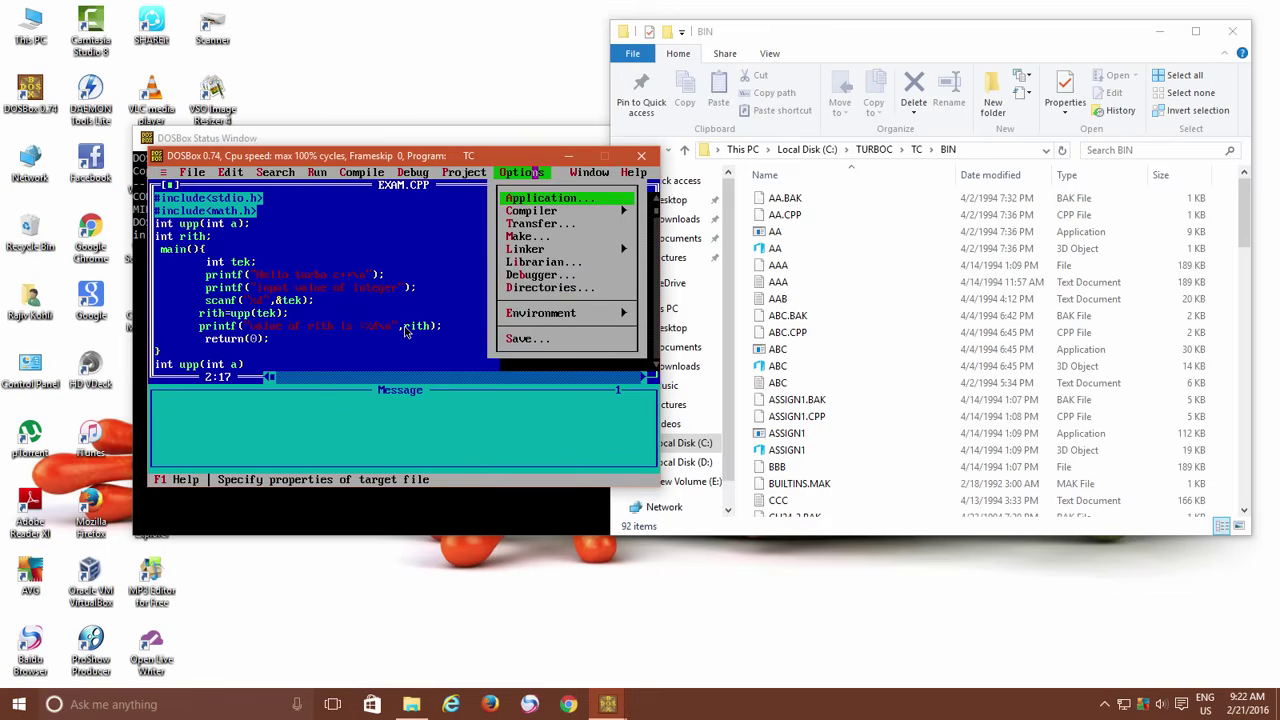
click(541, 287)
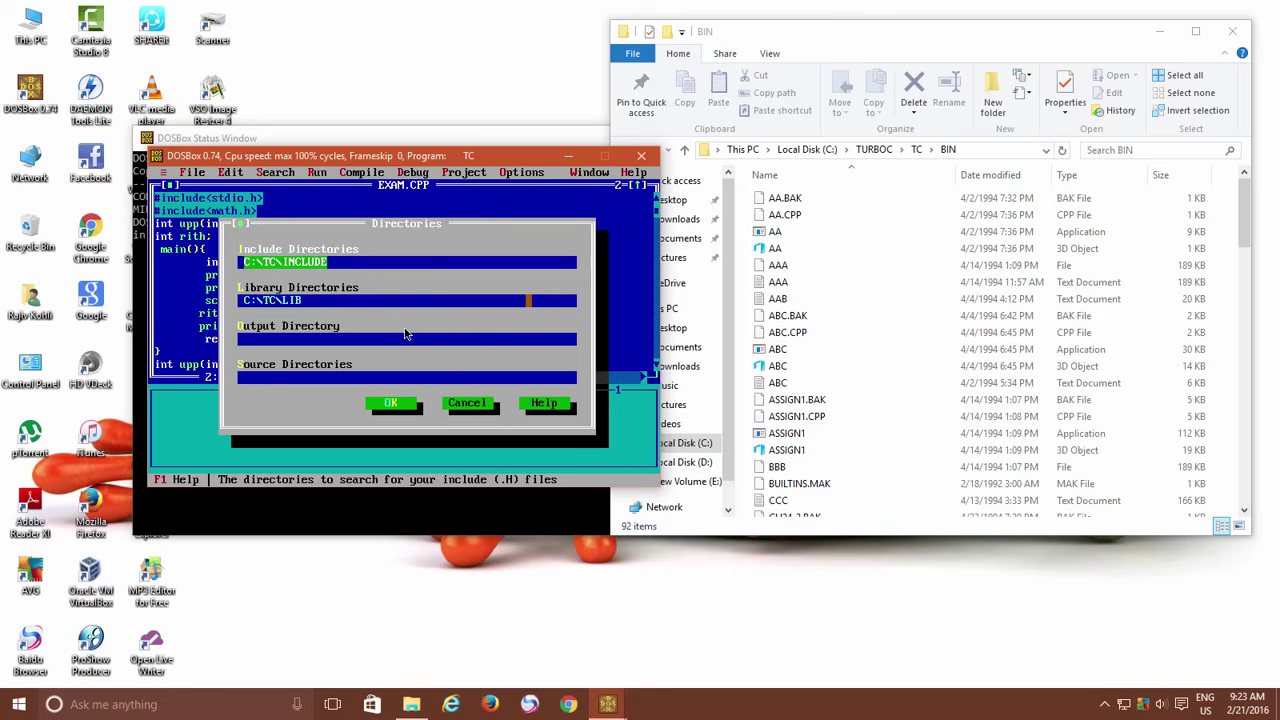
click(400, 403)
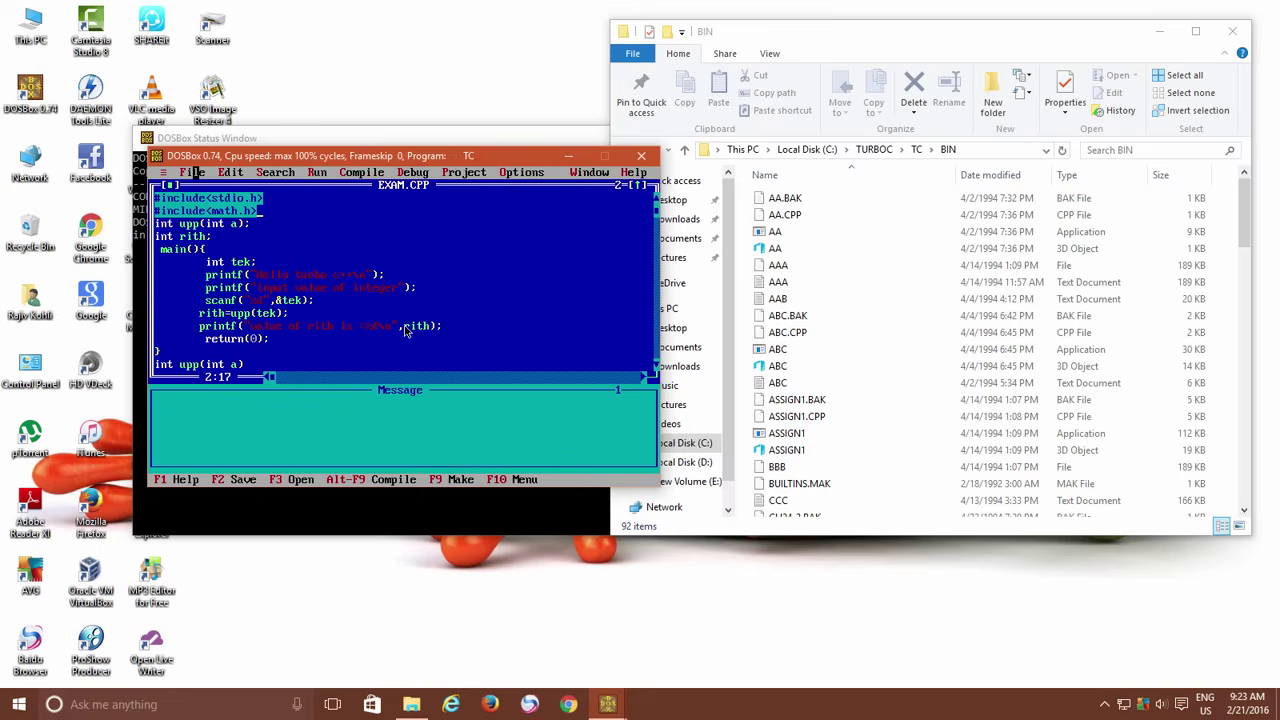
- Choose Quit from Turbo C++'s File menu to return to the C:\TC\BIN> prompt
click(193, 172)
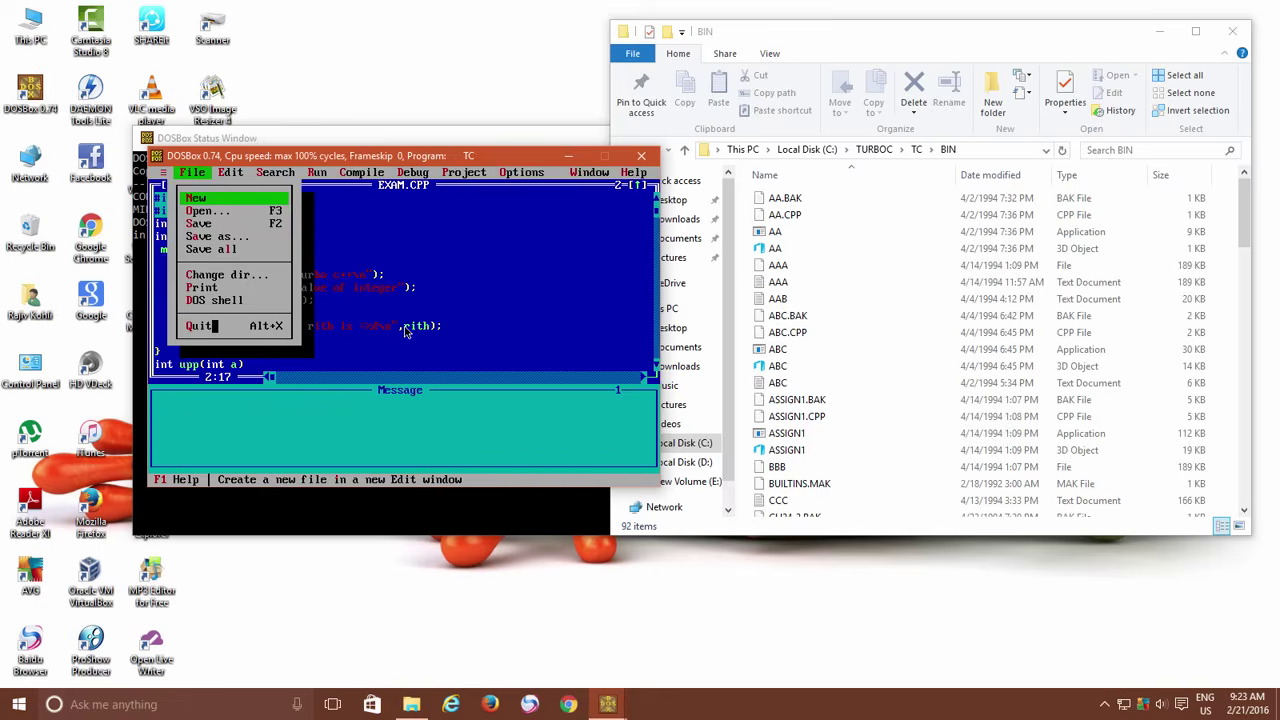
click(213, 325)
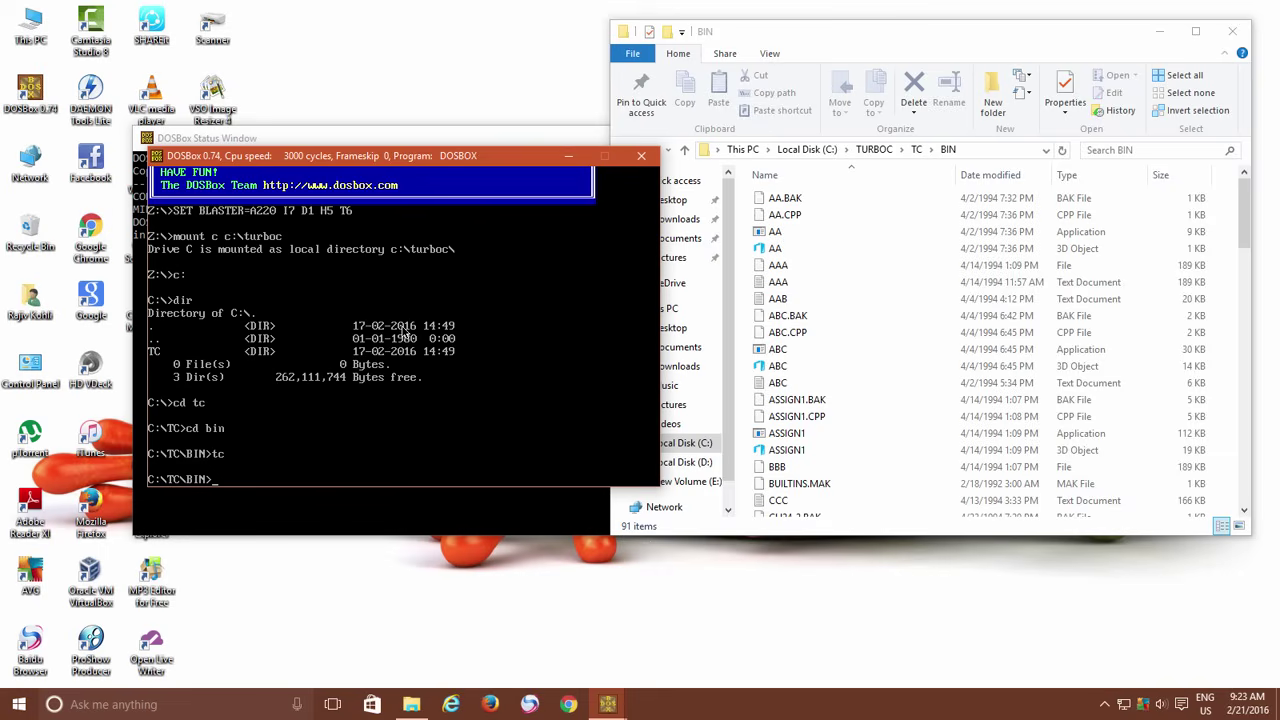
- Mount c:\pop as drive D, switch to D: and list its files with dir
text(mountd)
key(BackSpace)
text(d c:\p)
text(op)
key(Return)
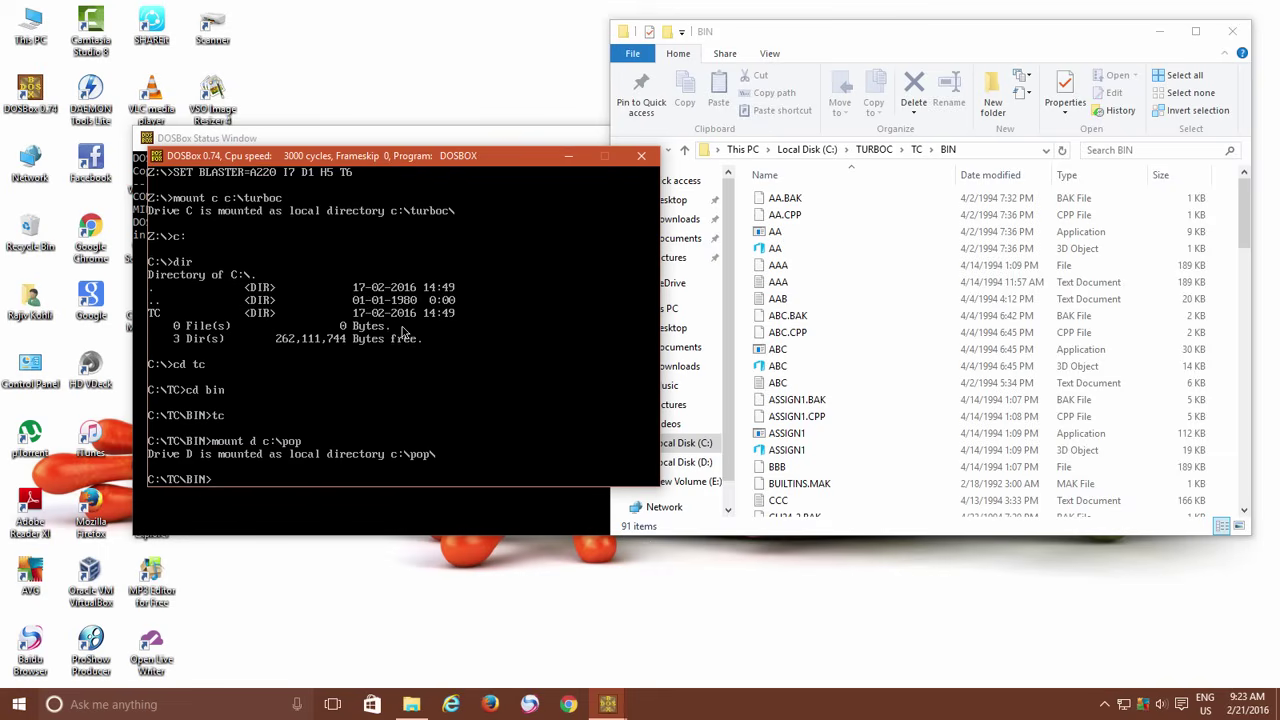
text(d:)
key(Return)
text(dir)
key(Return)
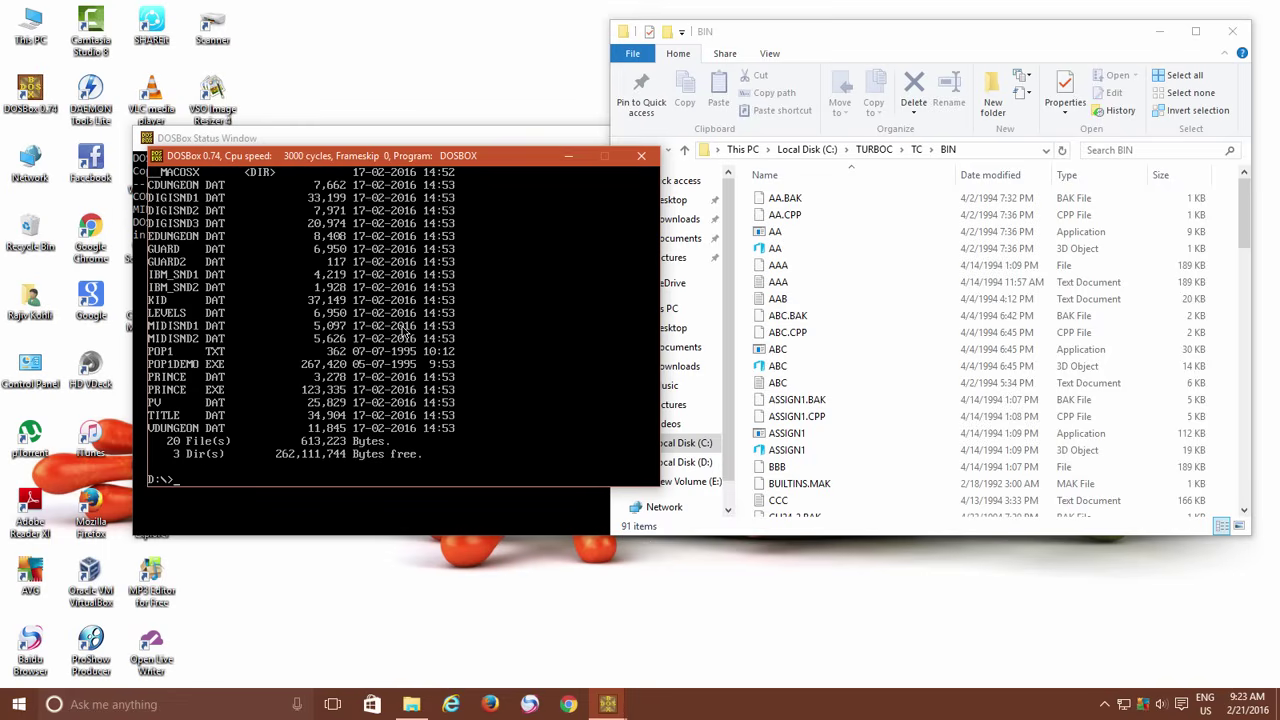
- Start the PRINCE game from drive D by running prince
text(prince)
key(Return)
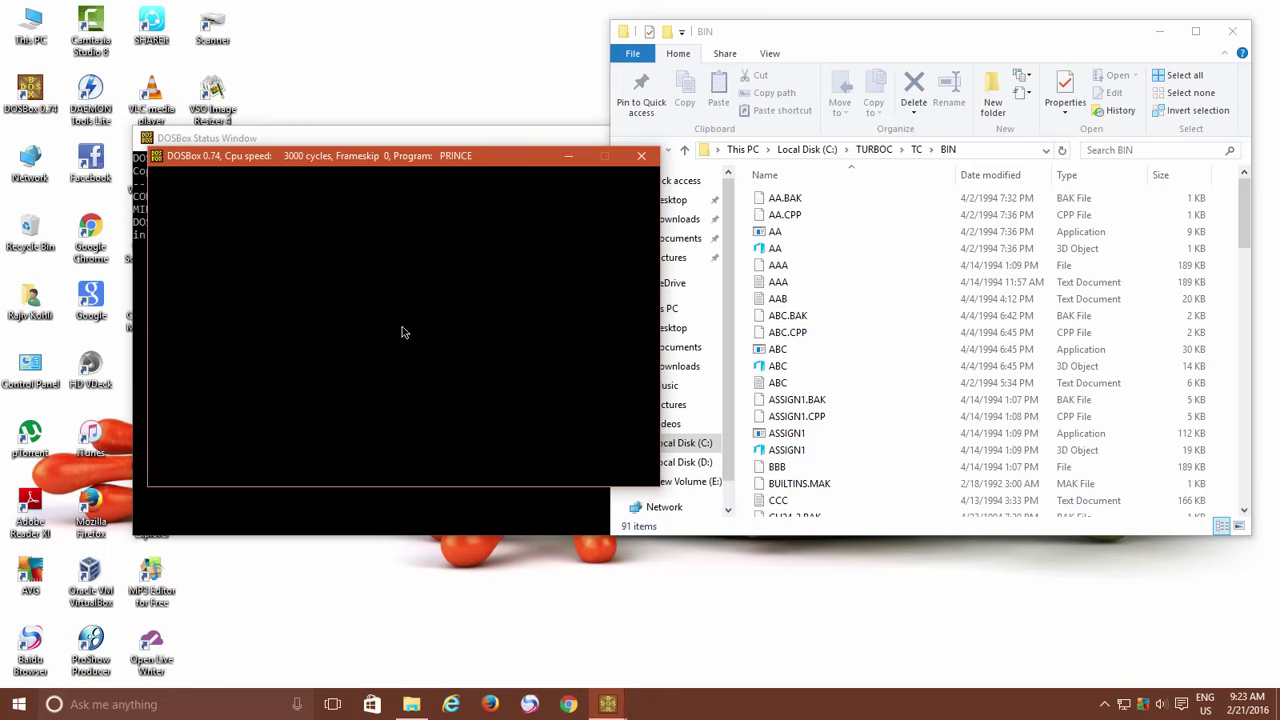